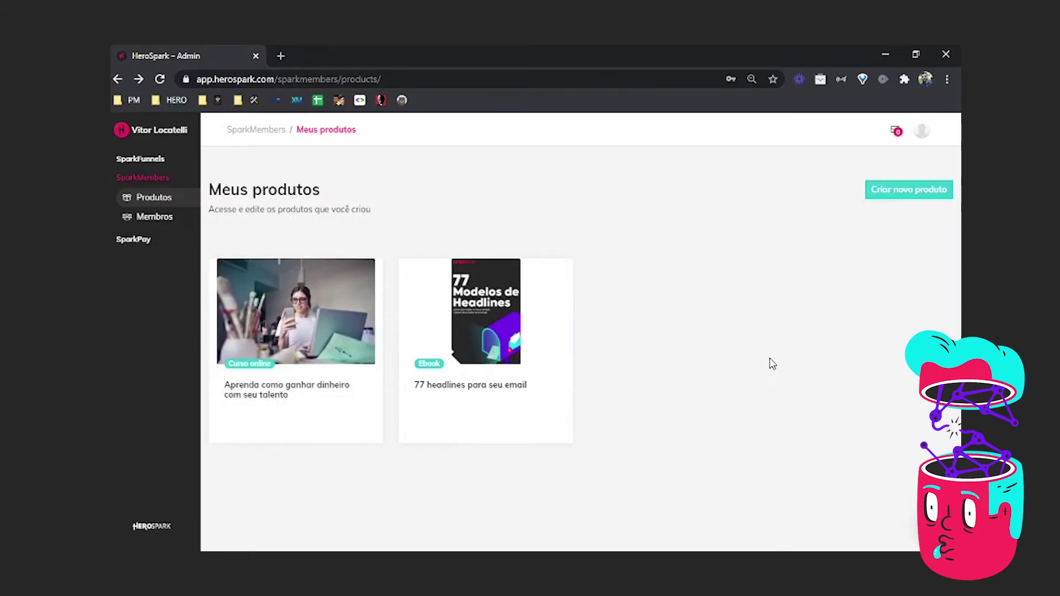
Step: Open the coupon area of the course "Aprenda como ganhar dinheiro com seu talento" and start a new coupon
left_click(361, 343)
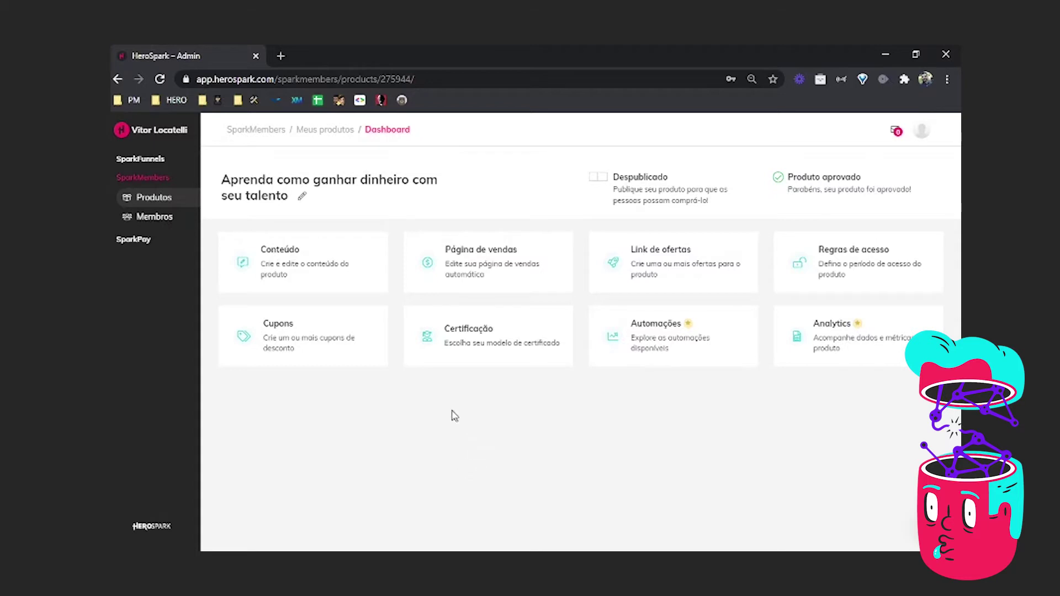
left_click(378, 358)
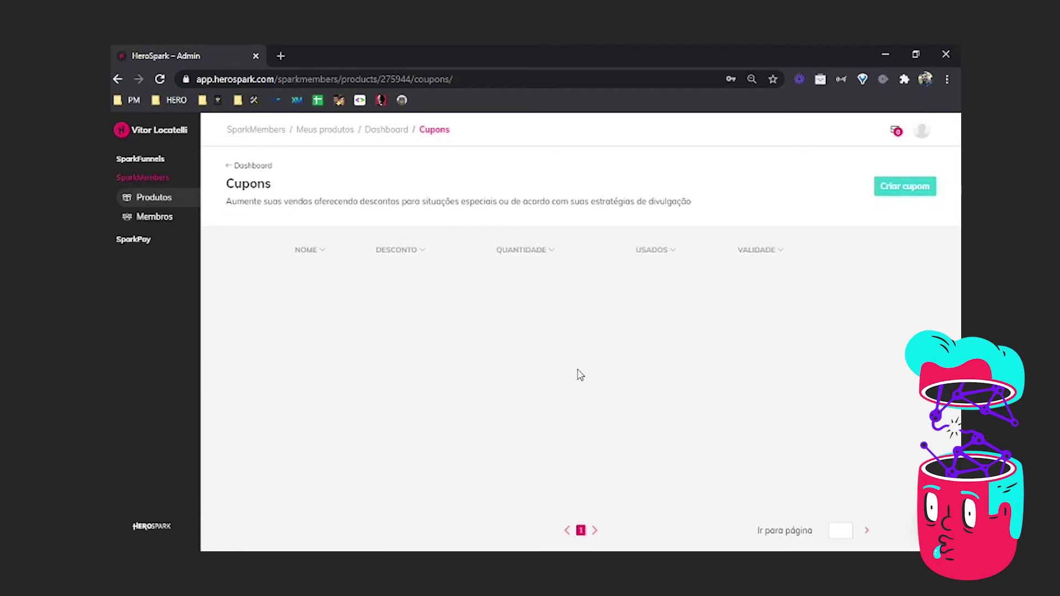
left_click(922, 200)
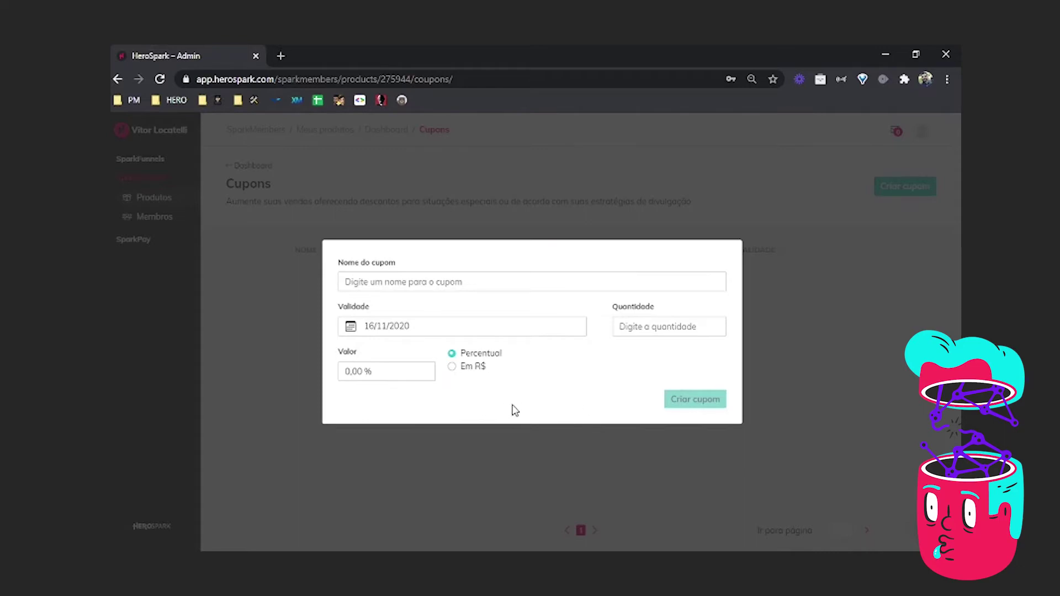
Step: Name the new coupon BLACK50, all in capitals
left_click(528, 282)
type("black")
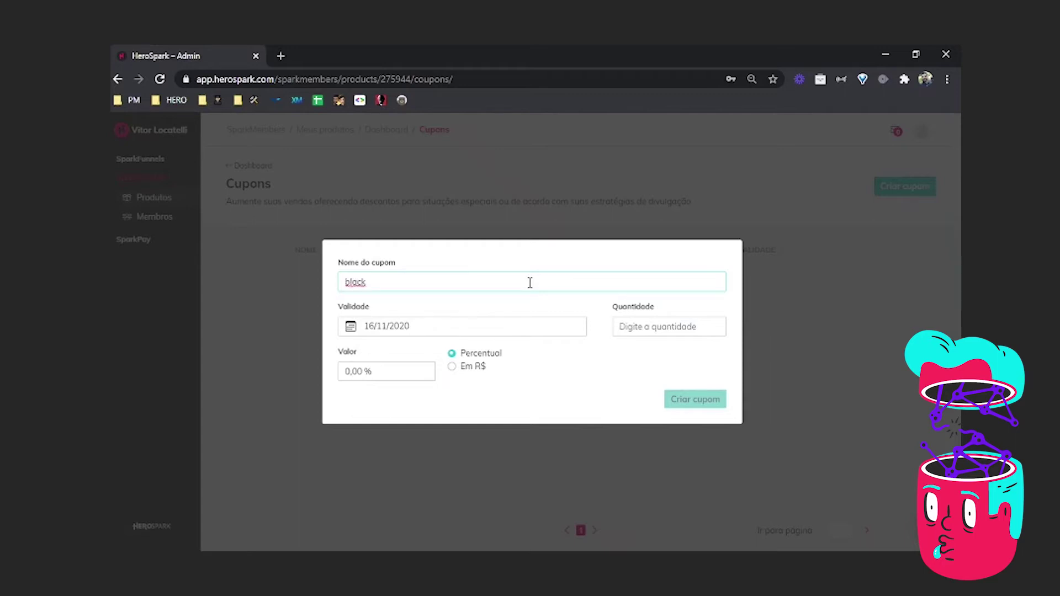
type("50")
key("Left")
key("Left")
key("shift+Left")
key("shift+Left")
key("shift+Left")
key("shift+Left")
key("shift+Left")
type("BLACK")
Step: Set the coupon's validity date to 01/12/2020
left_click(481, 337)
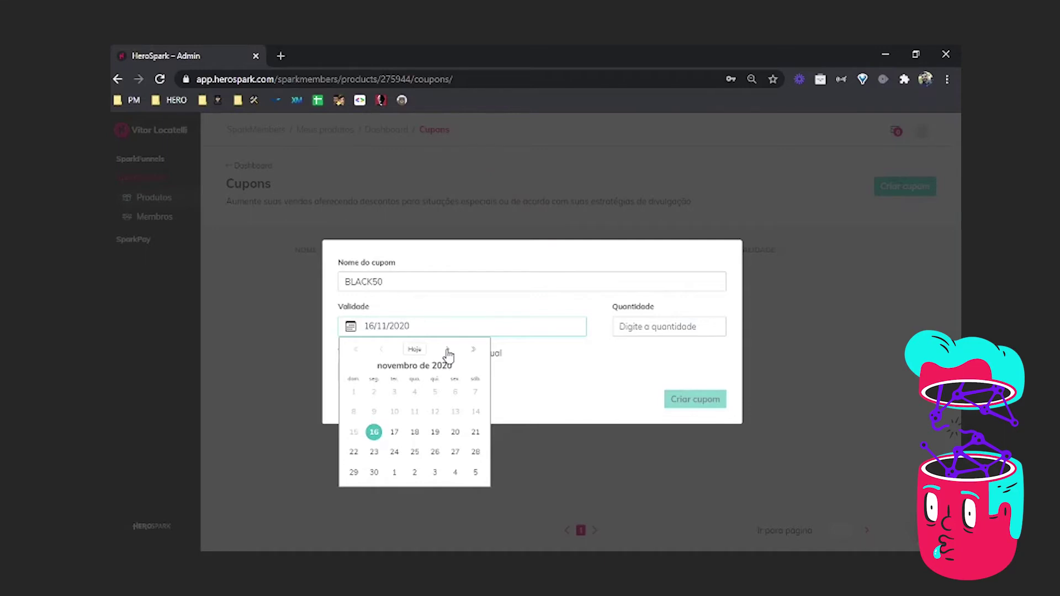
left_click(602, 384)
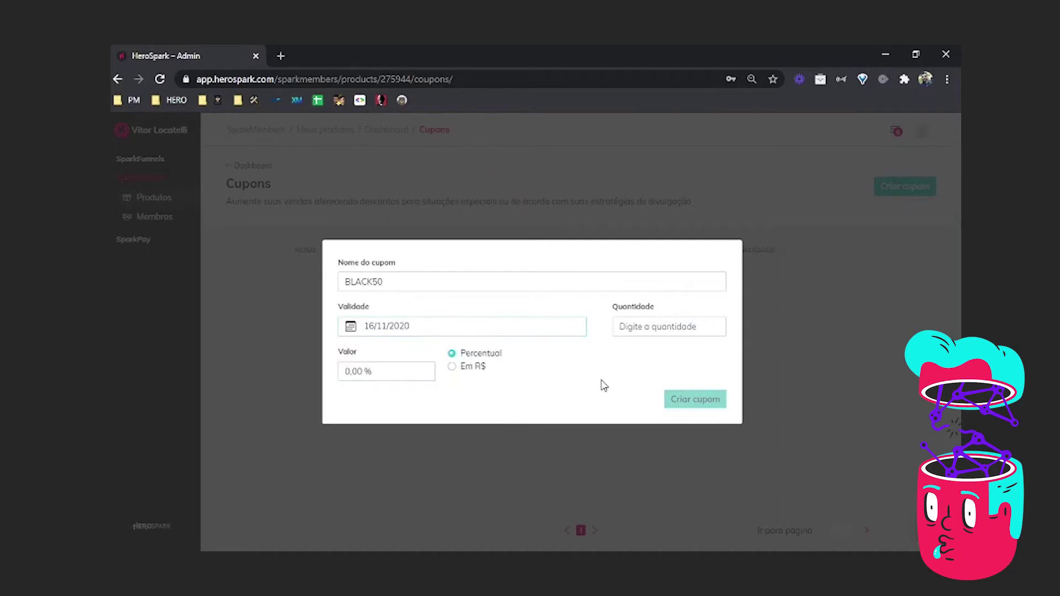
left_click(355, 331)
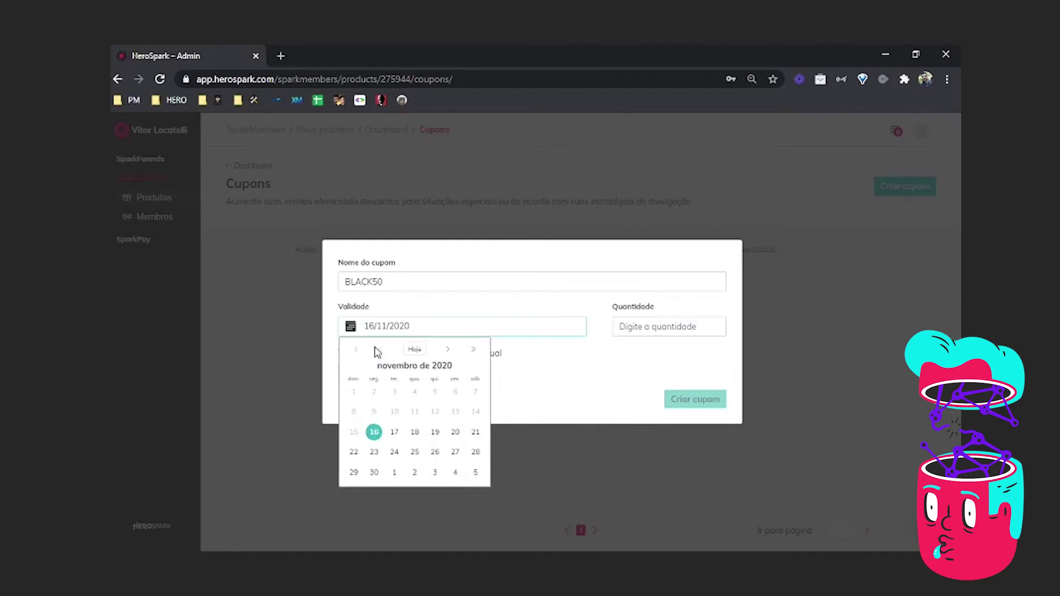
left_click(449, 350)
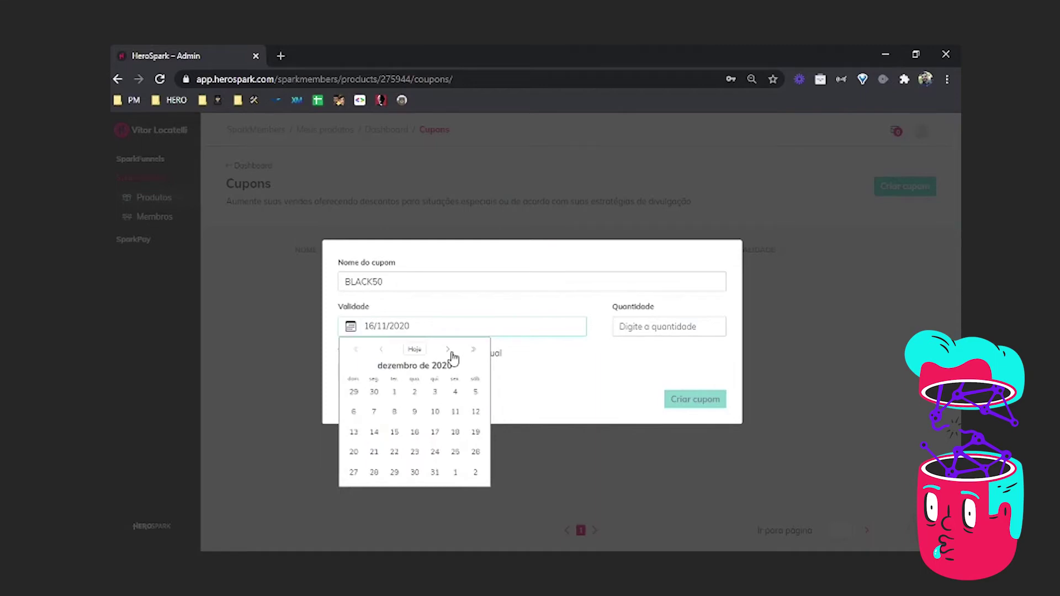
left_click(394, 391)
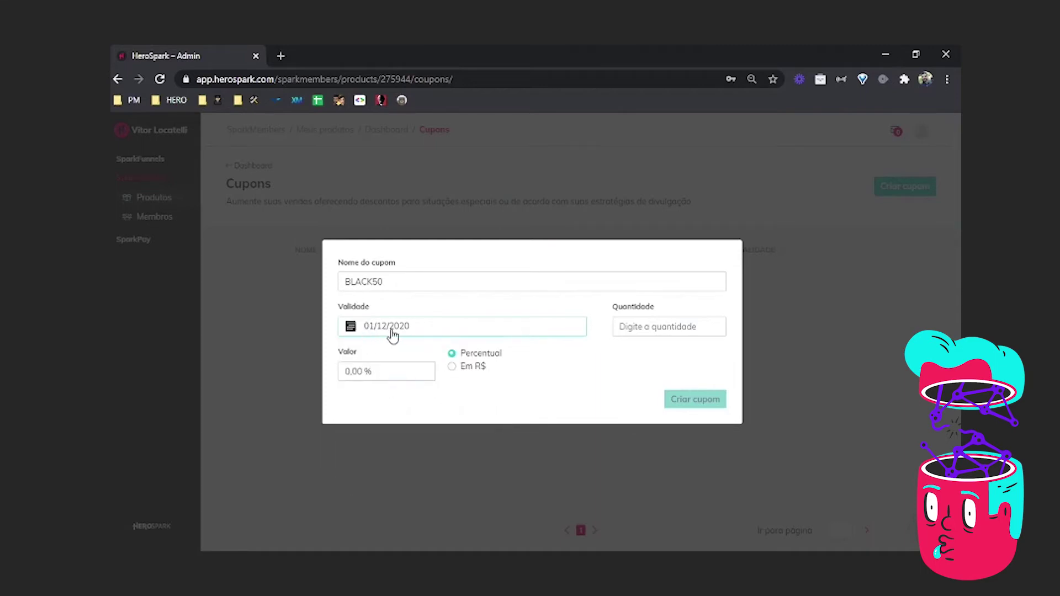
Step: Set the quantity of available coupons to 25
left_click(650, 330)
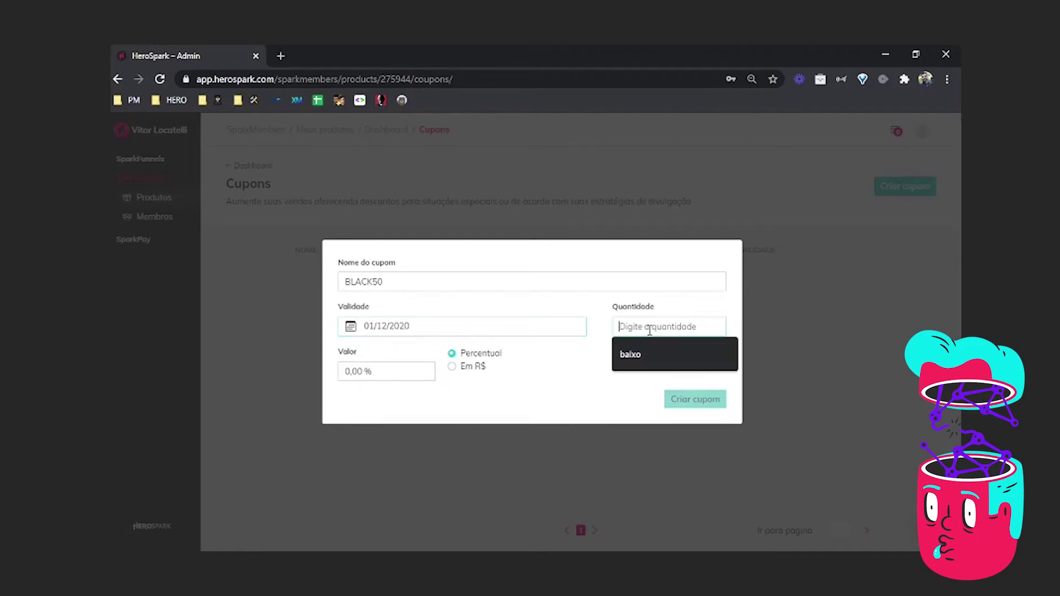
left_click(576, 377)
left_click(606, 323)
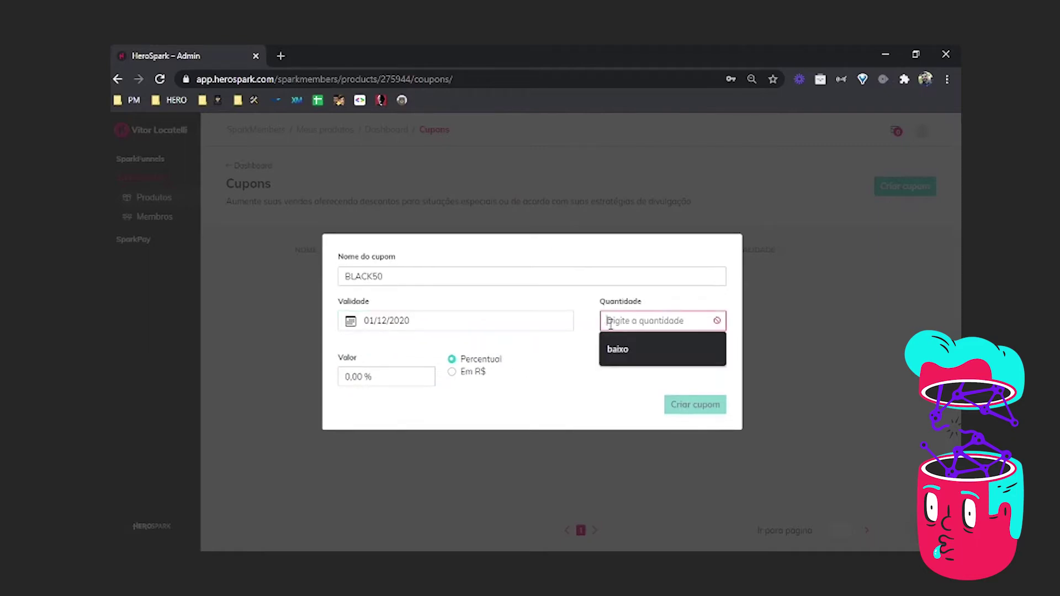
left_click(580, 377)
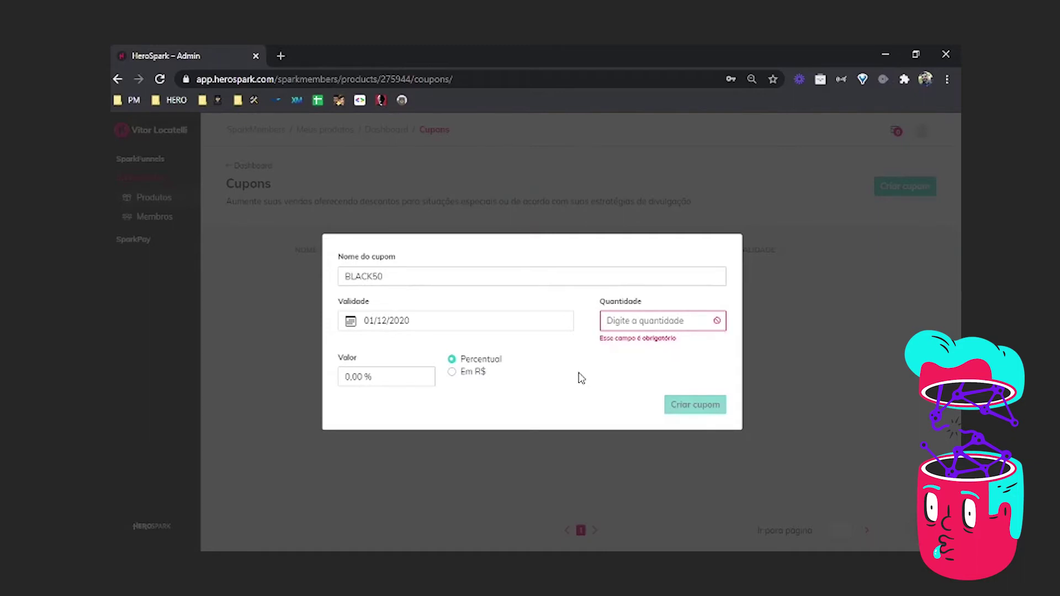
left_click(617, 320)
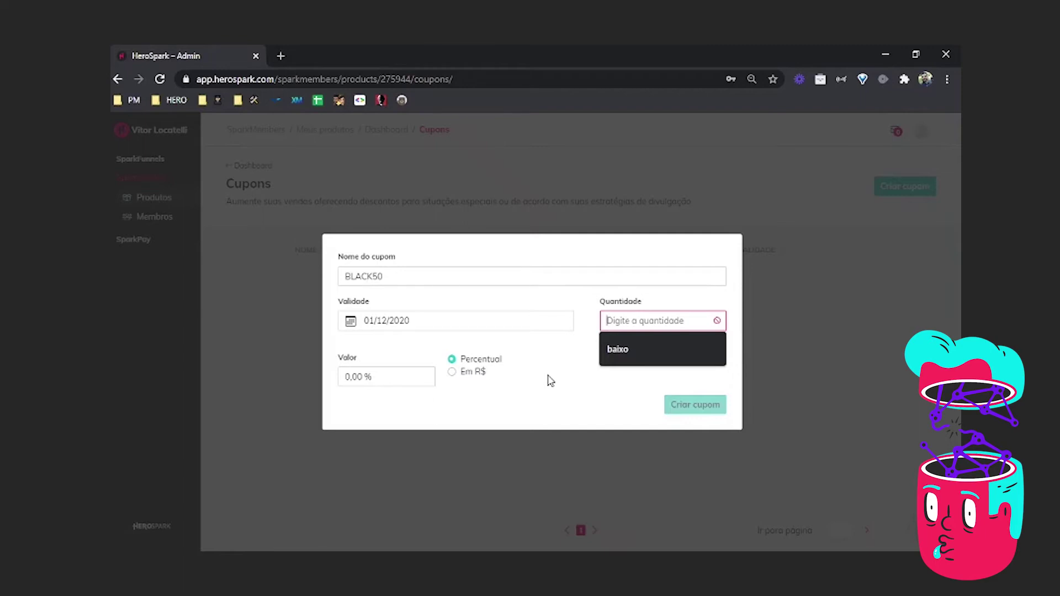
type("25")
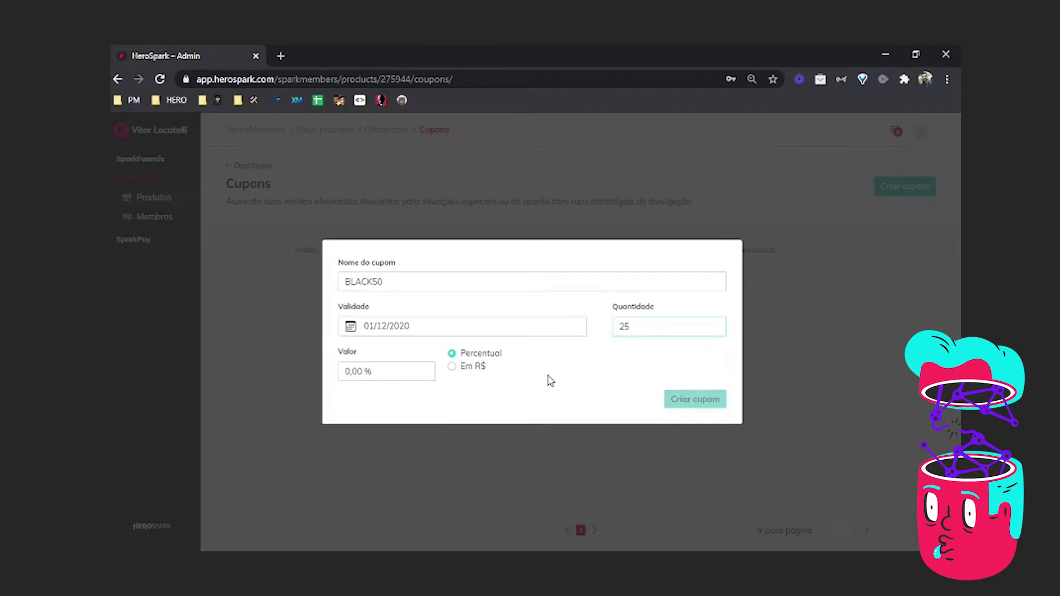
left_click(612, 369)
Step: Set the discount to 50,00 % with the percentage type (Percentual) and create the coupon
left_click(383, 370)
type("5000")
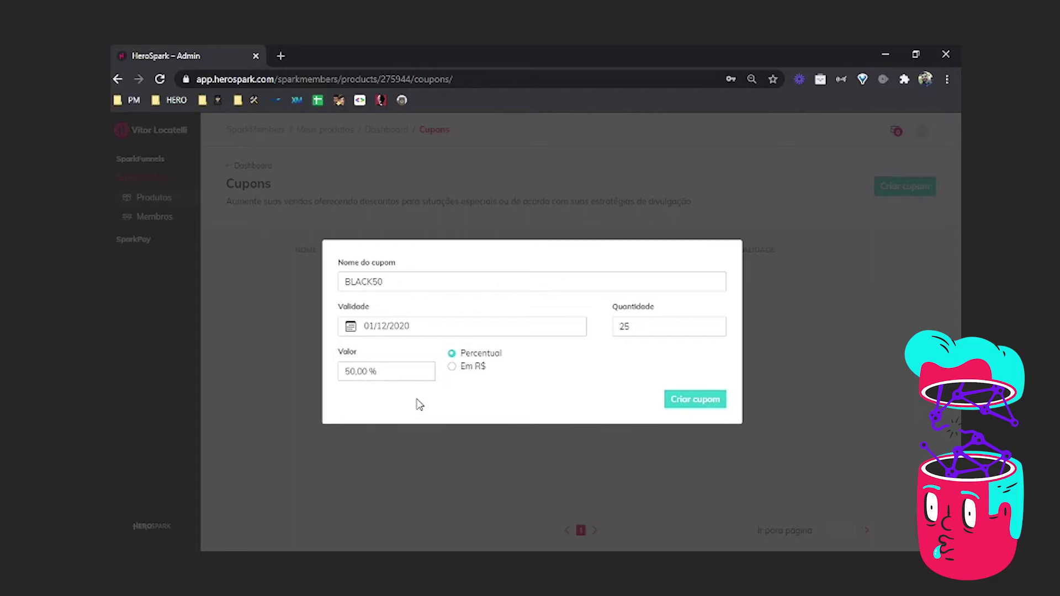
left_click(453, 366)
left_click(452, 355)
left_click(680, 402)
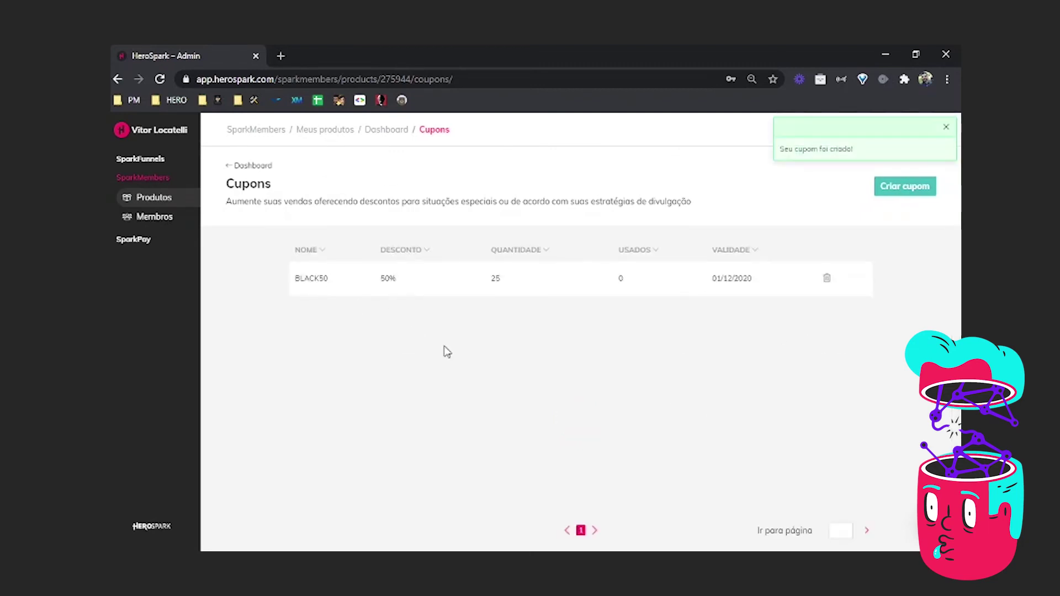
left_click_drag(294, 282, 331, 284)
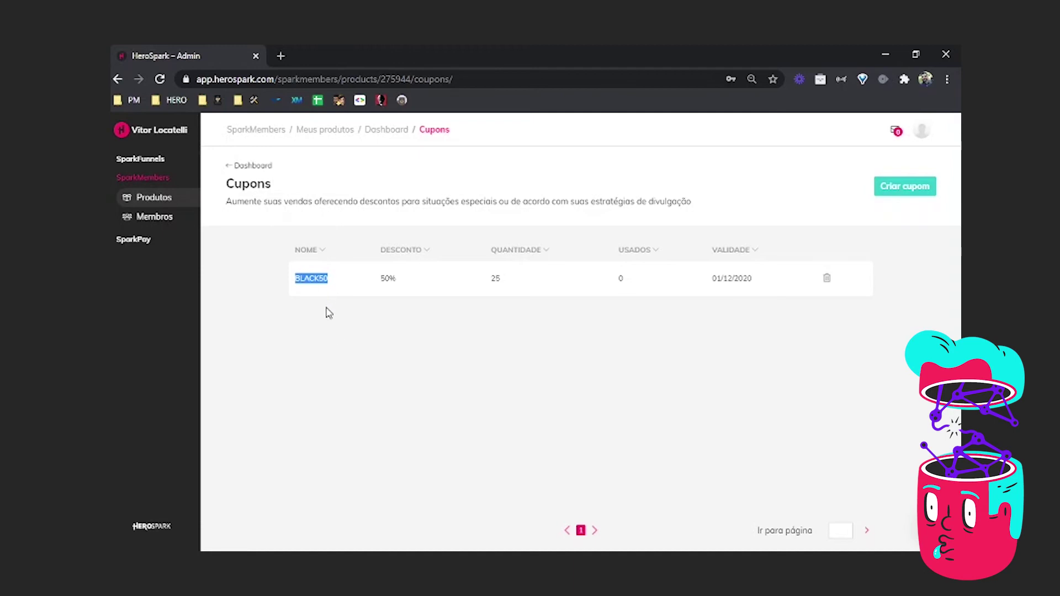
left_click(319, 331)
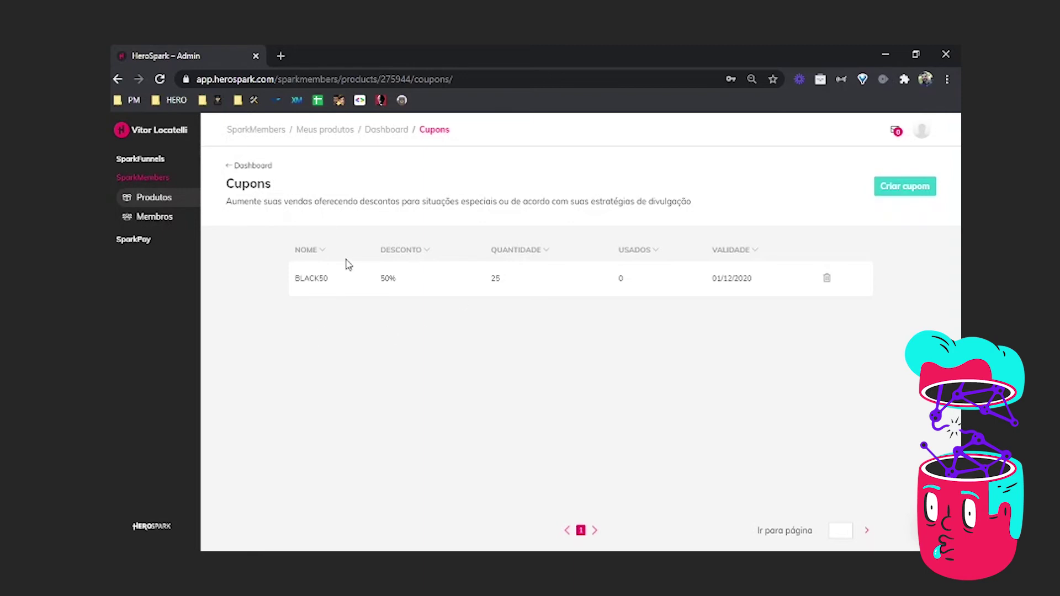